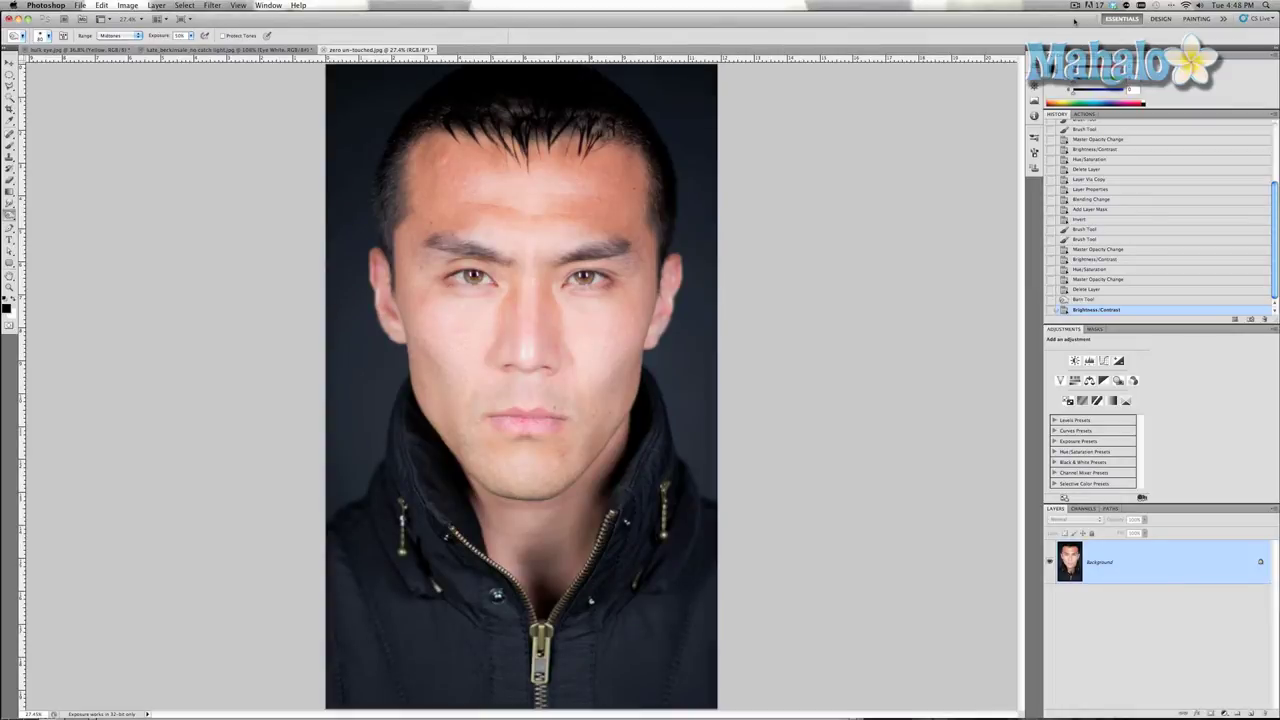
Step: Darken a patch of the forehead with one Burn tool stroke
drag(527, 100, 544, 183)
key(z)
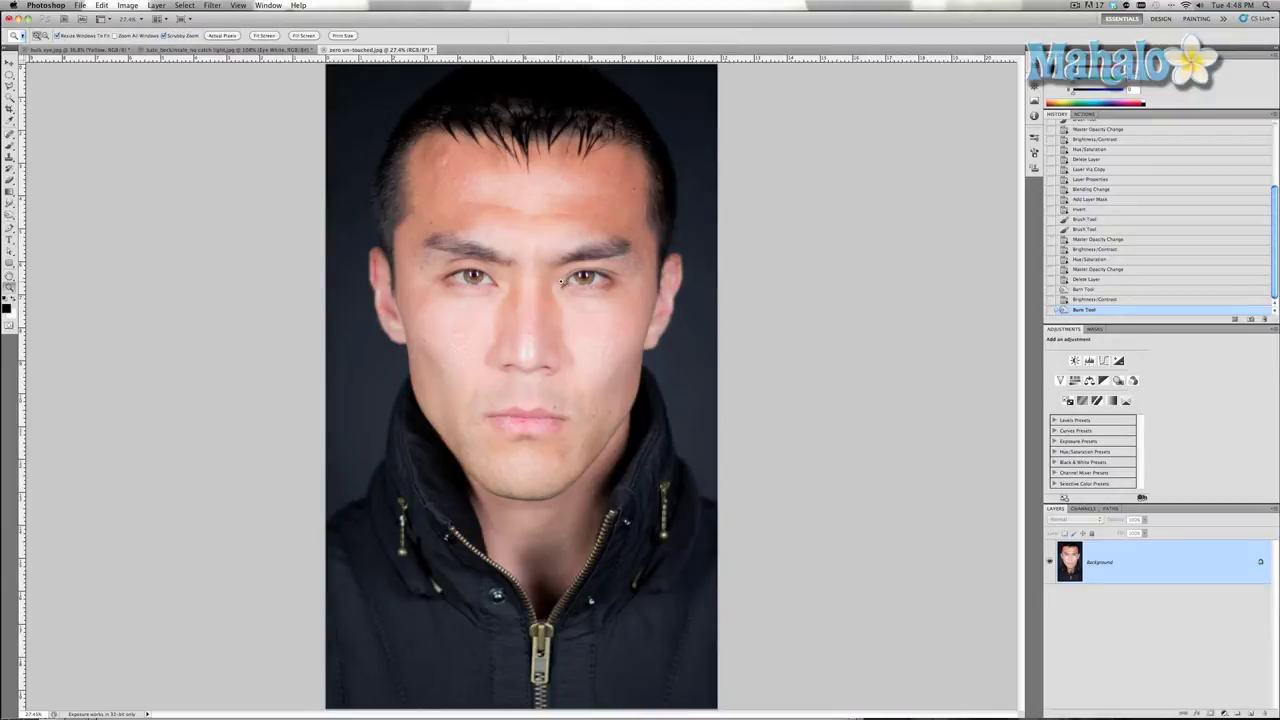
Step: View the eyes at Actual Pixels and duplicate the photo onto Layer 1 with Cmd+J
click(224, 35)
scroll(450, 170, up, 5)
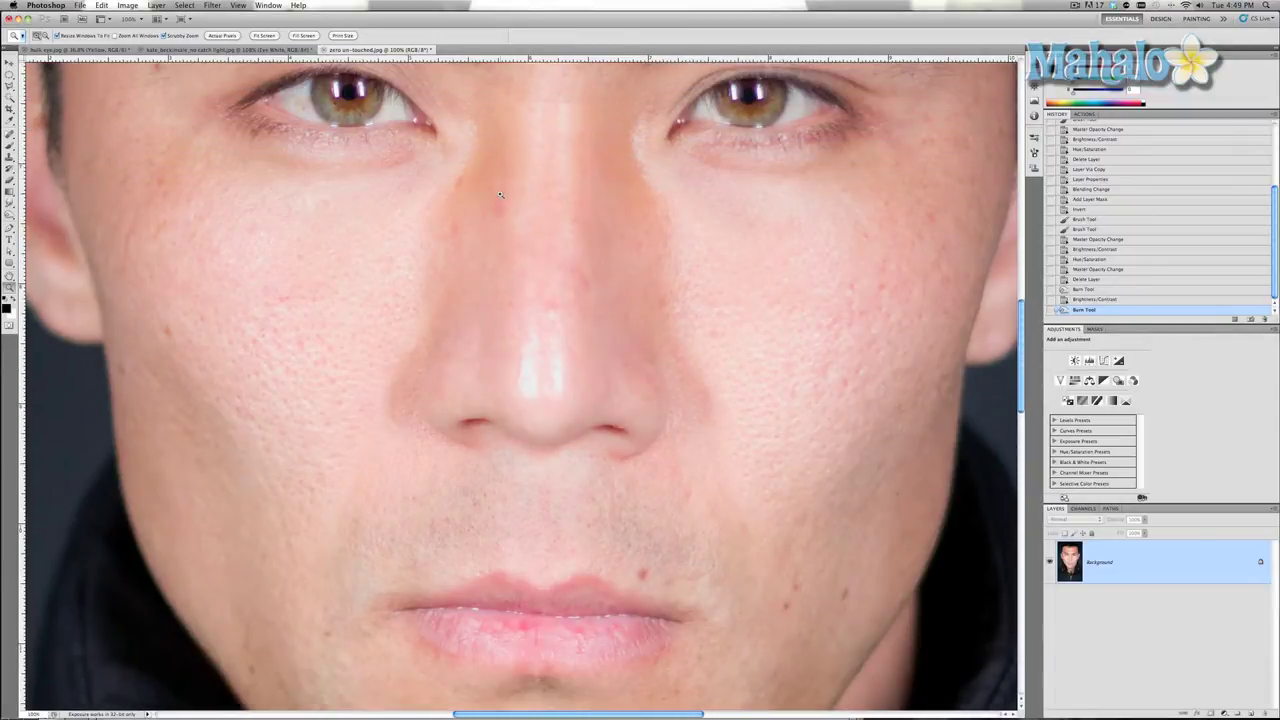
scroll(500, 194, up, 4)
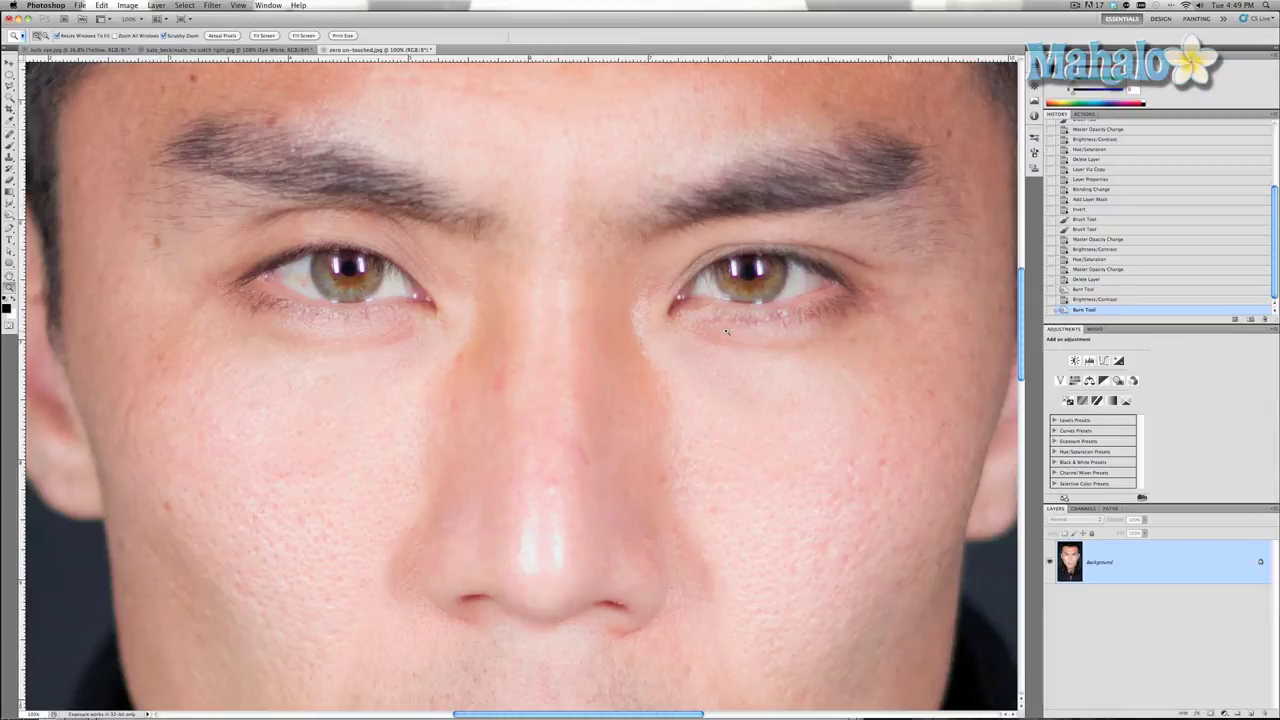
key(super+j)
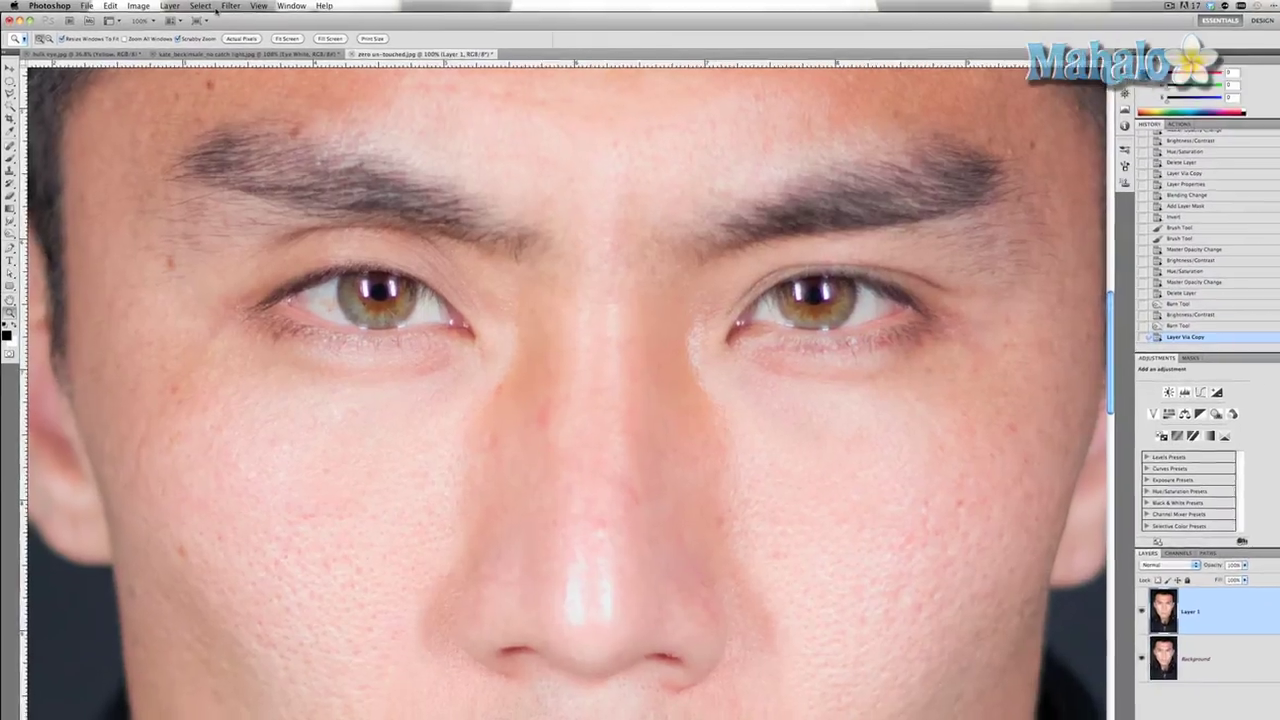
Step: Open Filter > Sharpen > Smart Sharpen for Layer 1
click(212, 5)
mouse_move(249, 149)
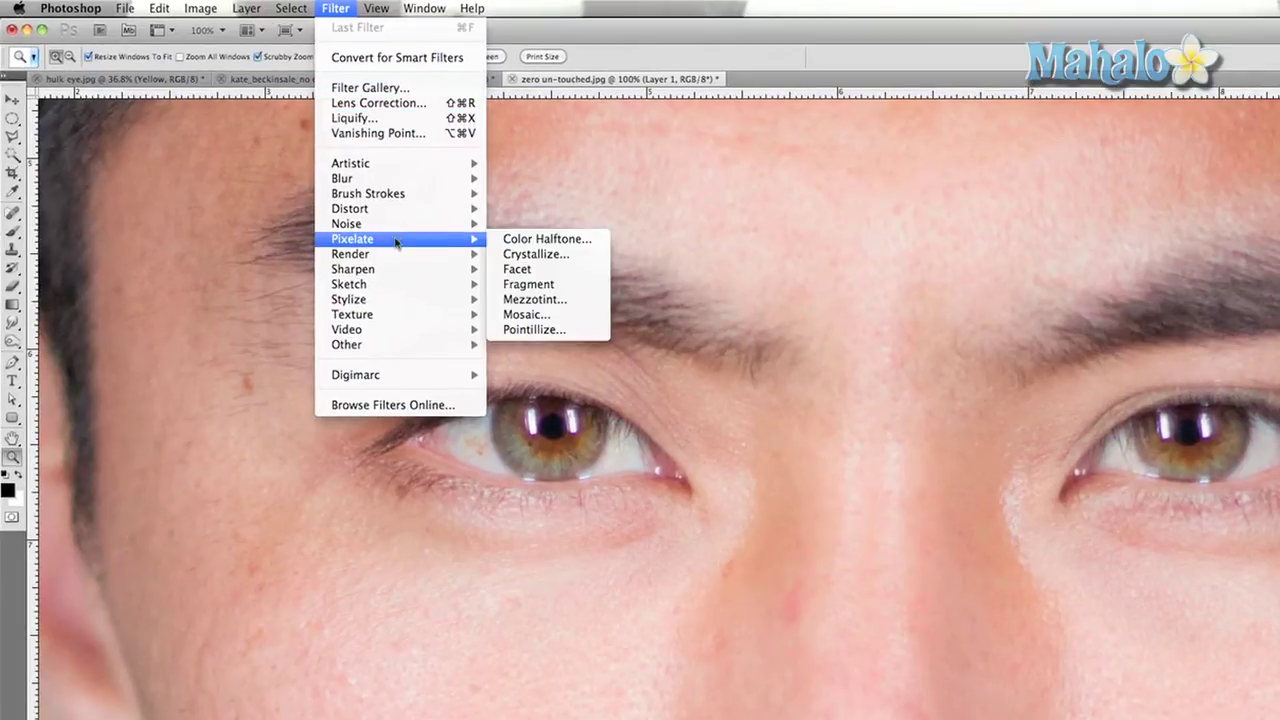
mouse_move(396, 270)
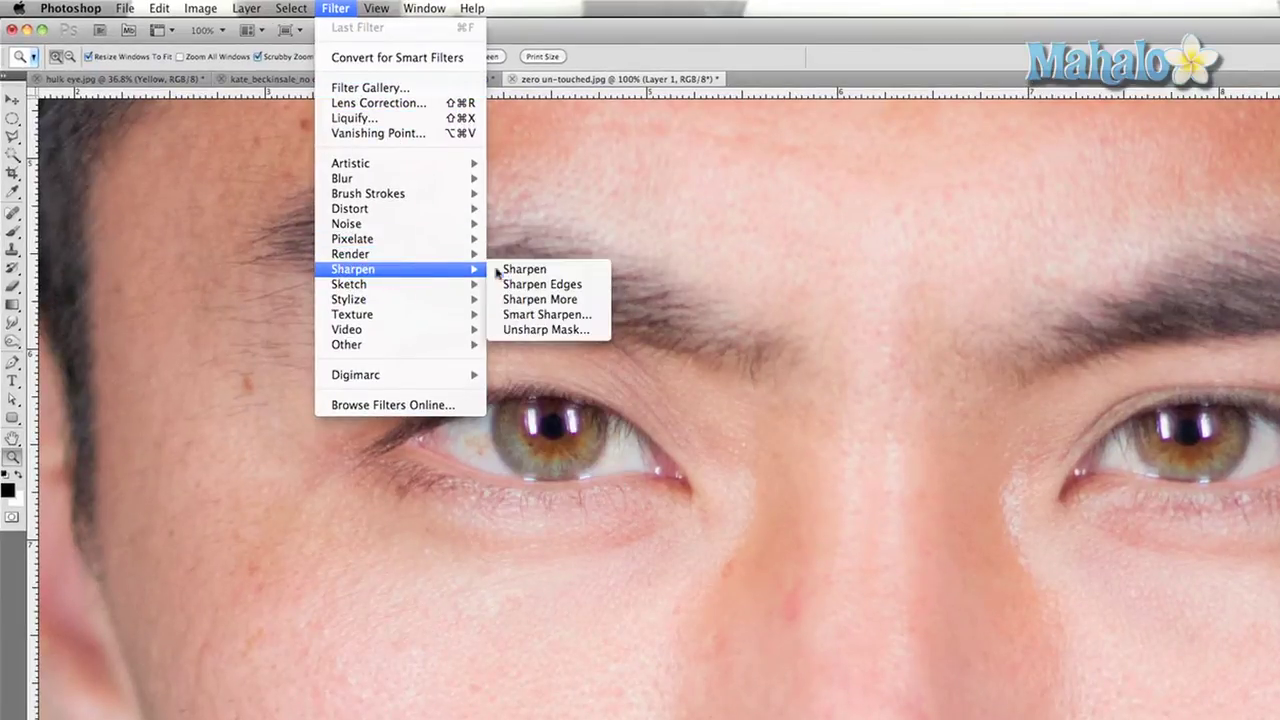
click(536, 315)
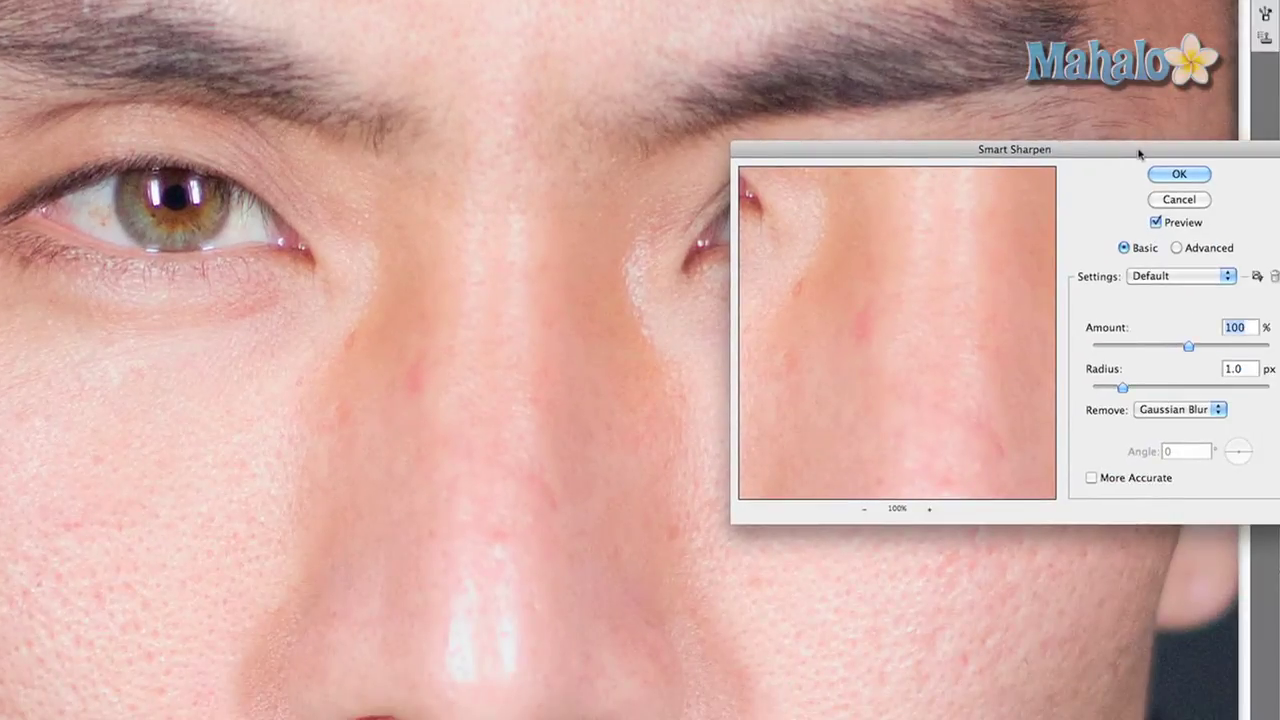
Step: Move the Smart Sharpen dialog off the face and set Remove to Motion Blur
drag(1140, 152, 1279, 145)
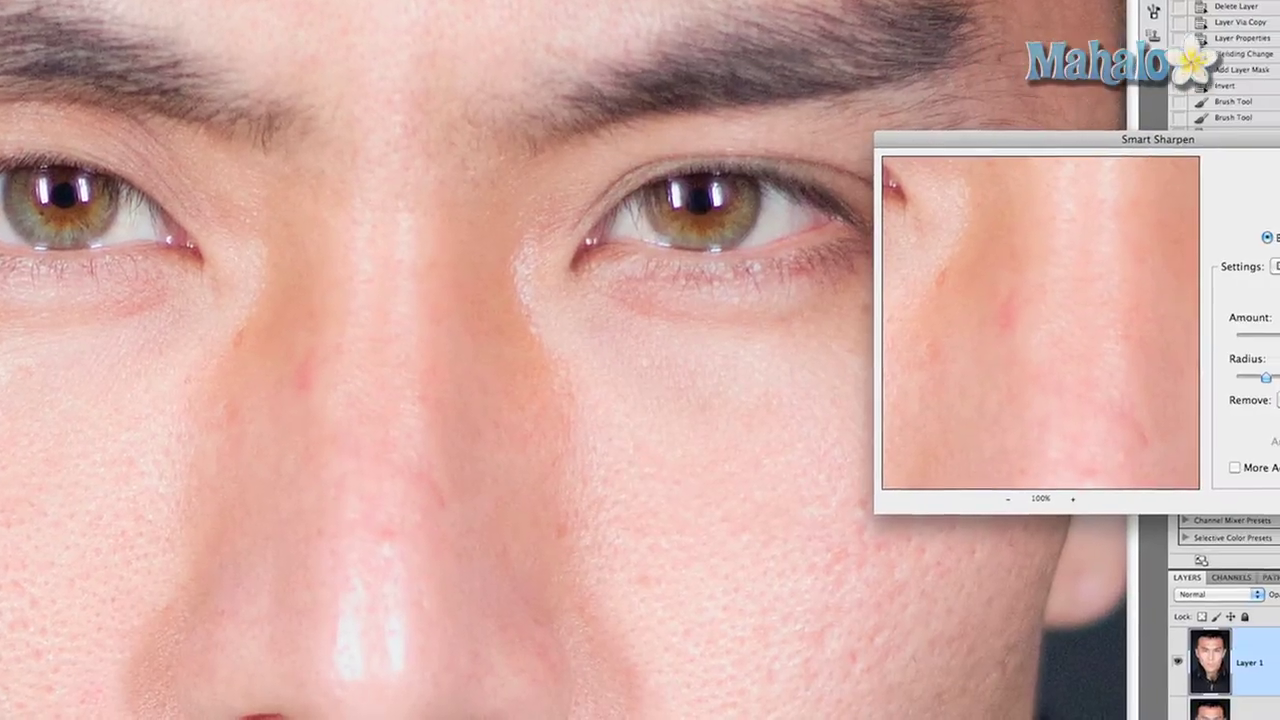
click(1150, 396)
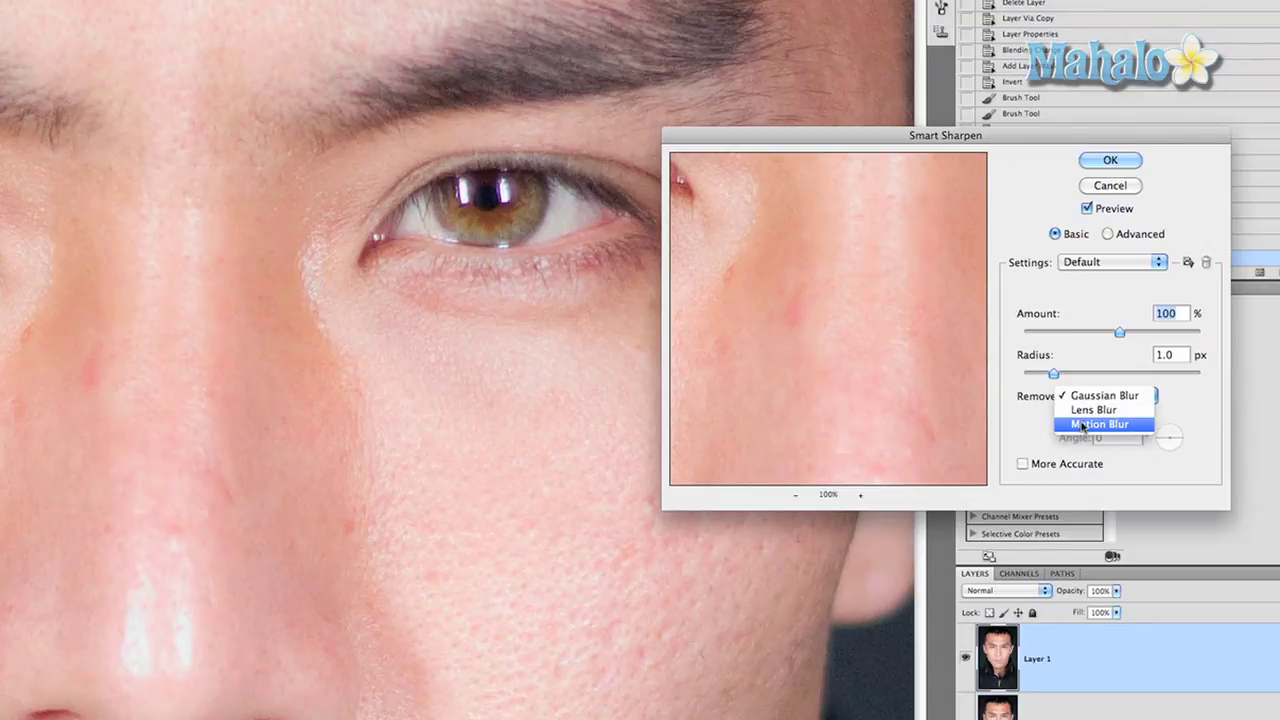
click(1083, 425)
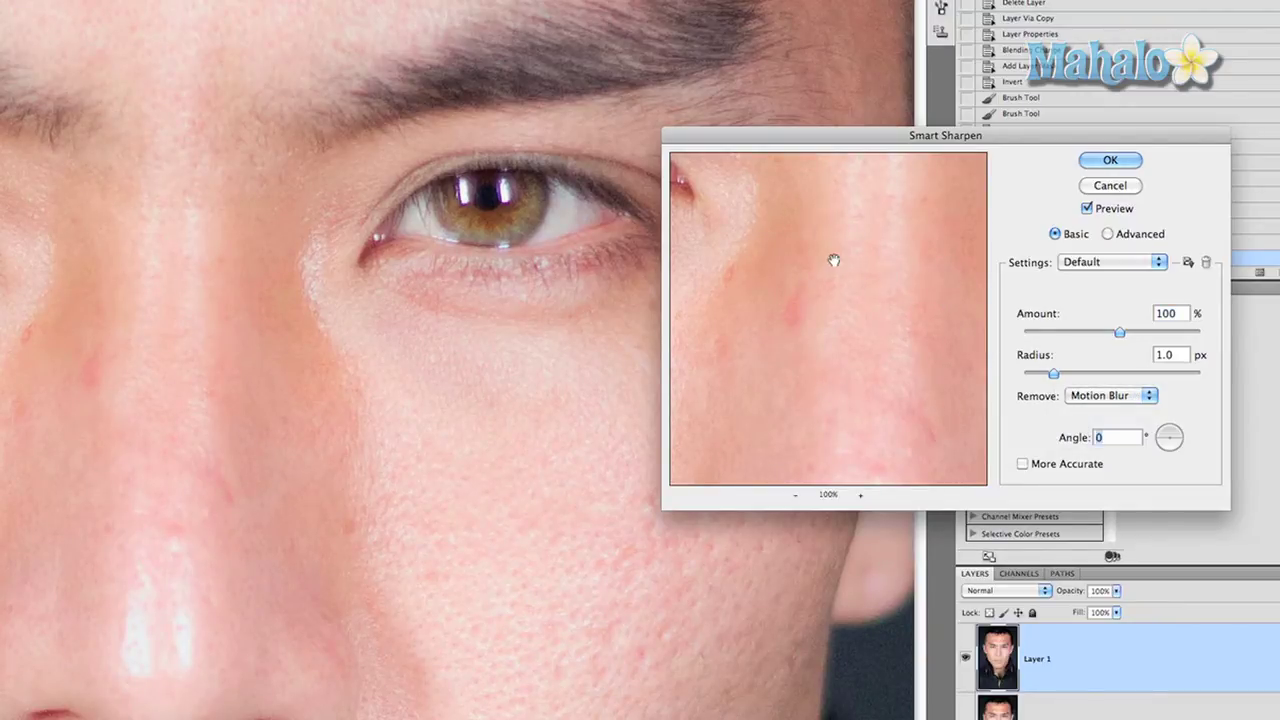
Step: Center an eye in the preview, raise Radius to 5.1 px, and toggle More Accurate off again
drag(808, 217, 1012, 357)
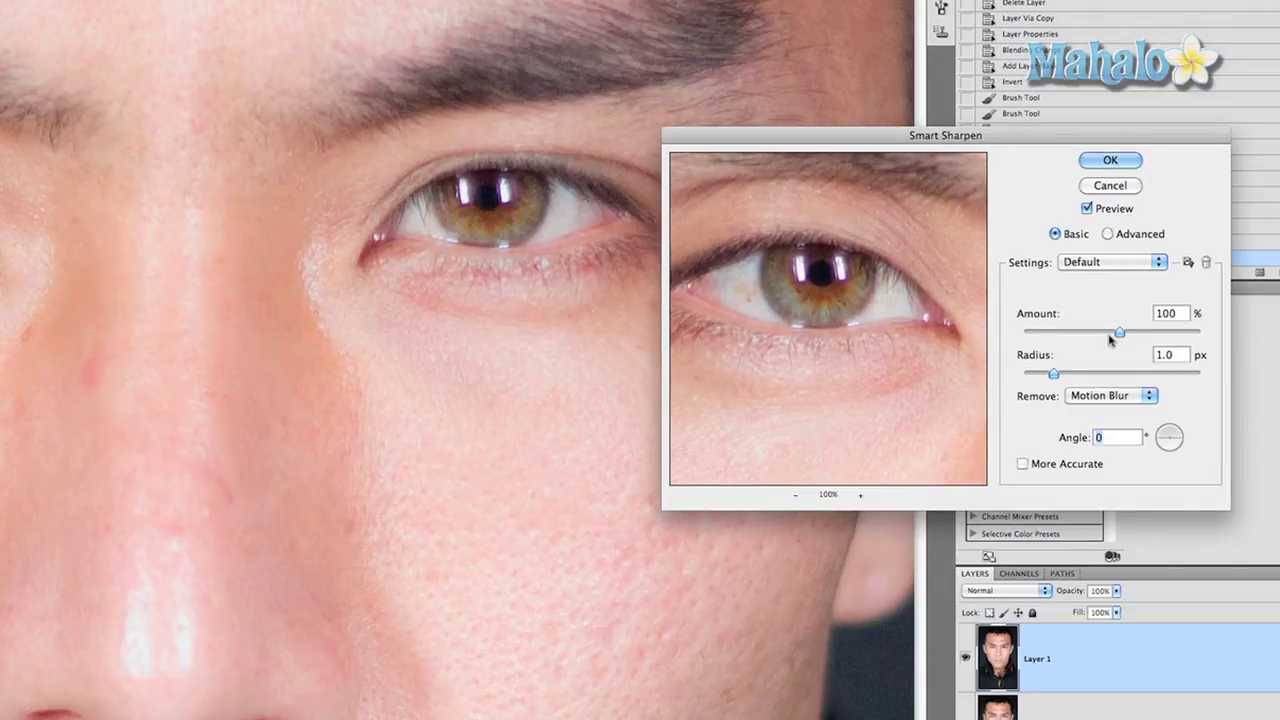
drag(1053, 373, 1097, 376)
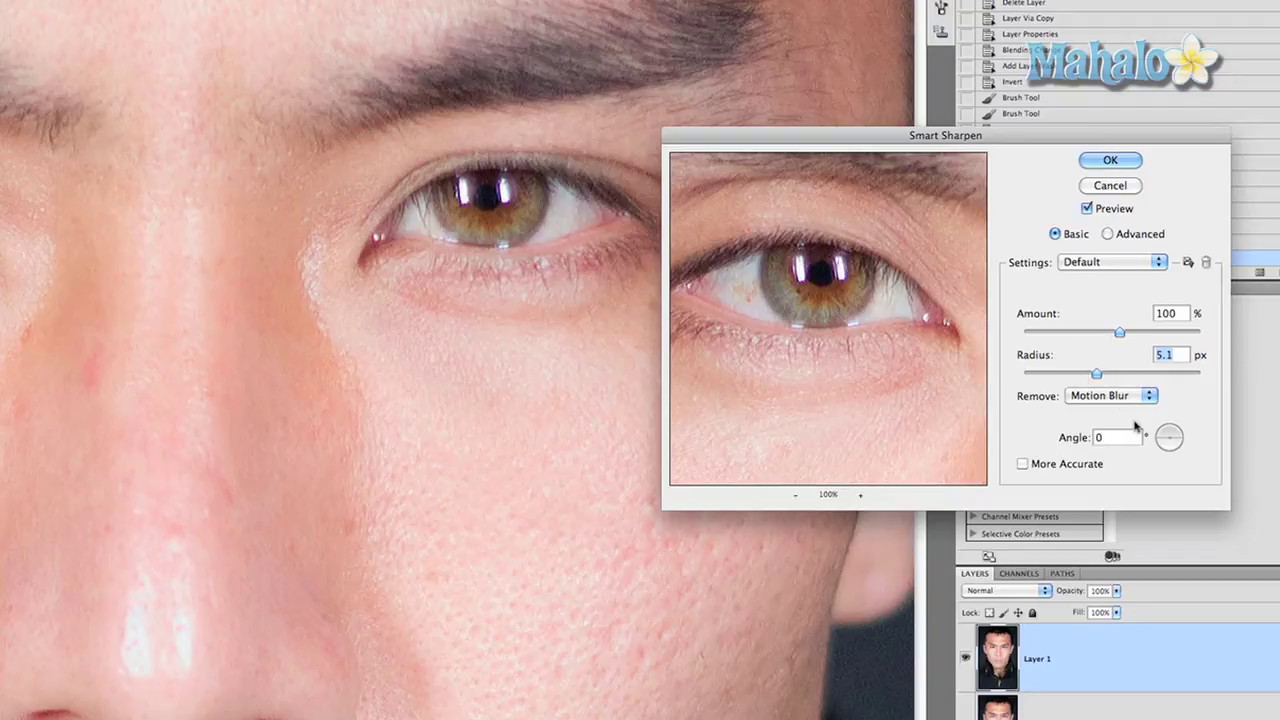
click(1023, 464)
click(1023, 464)
Step: In Advanced mode, set the Shadow Fade Amount to 30, then switch back to Basic
click(1107, 235)
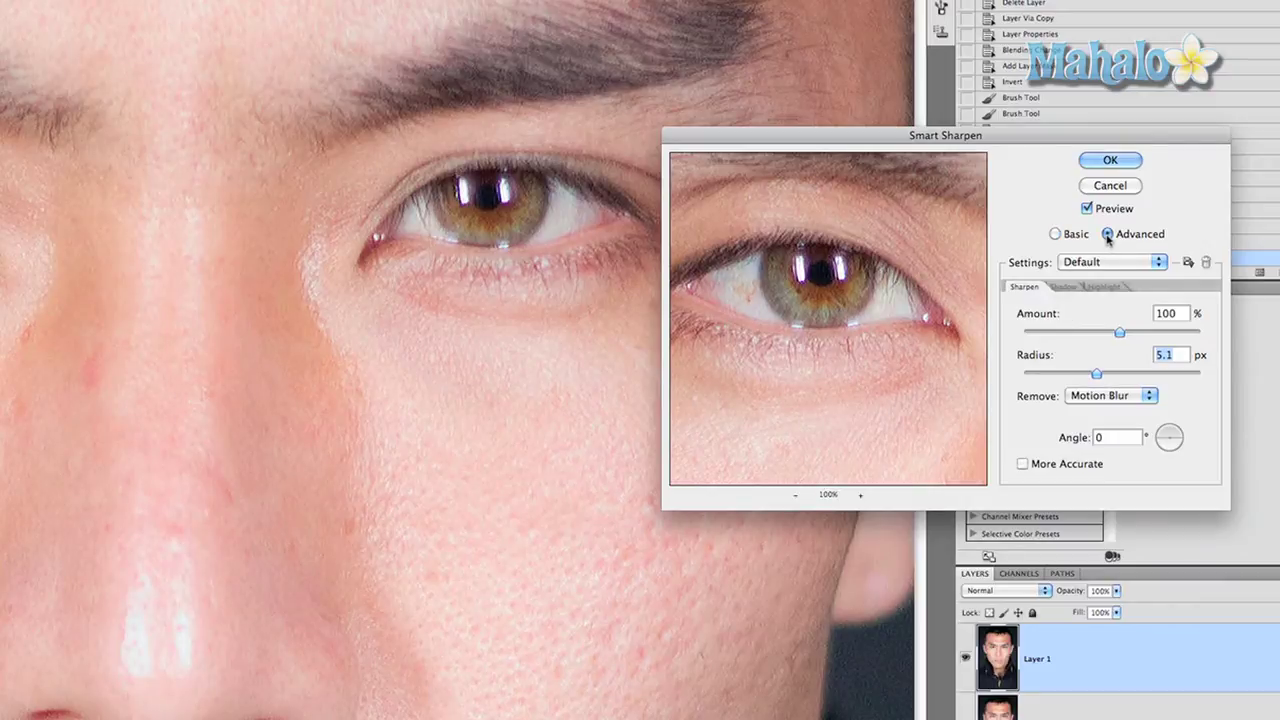
click(1063, 287)
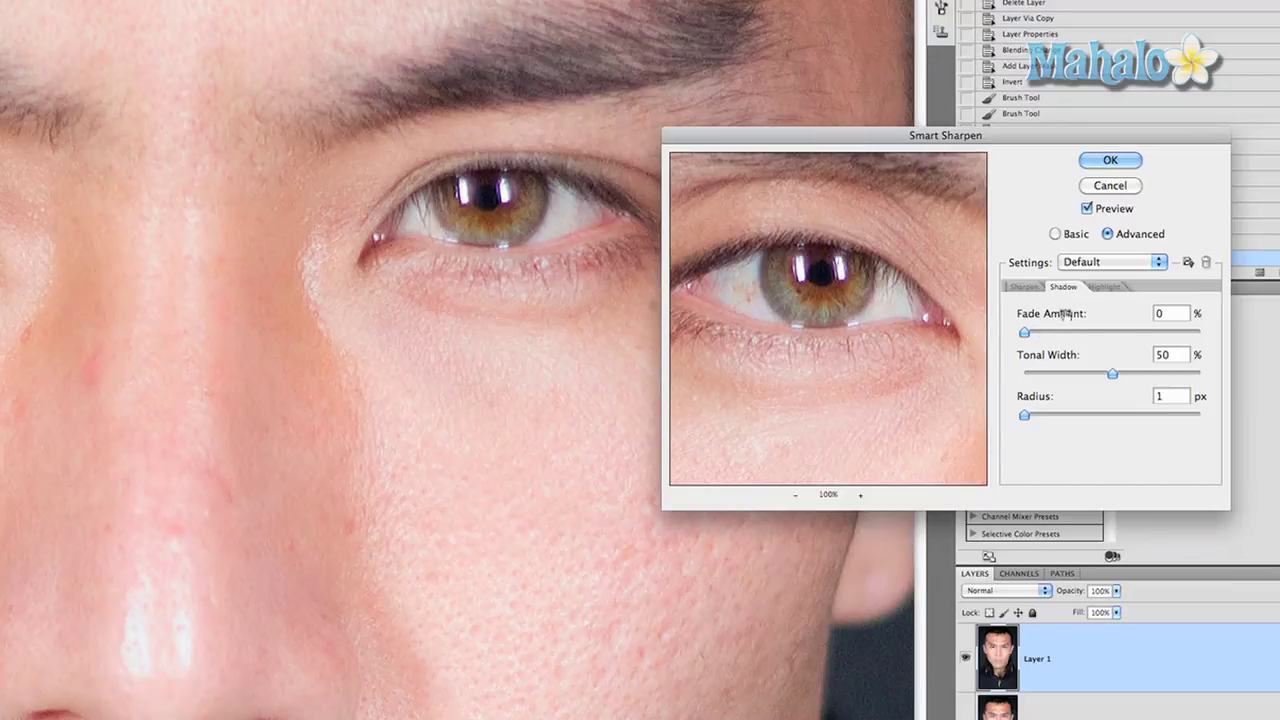
drag(1023, 333, 1077, 337)
click(1054, 234)
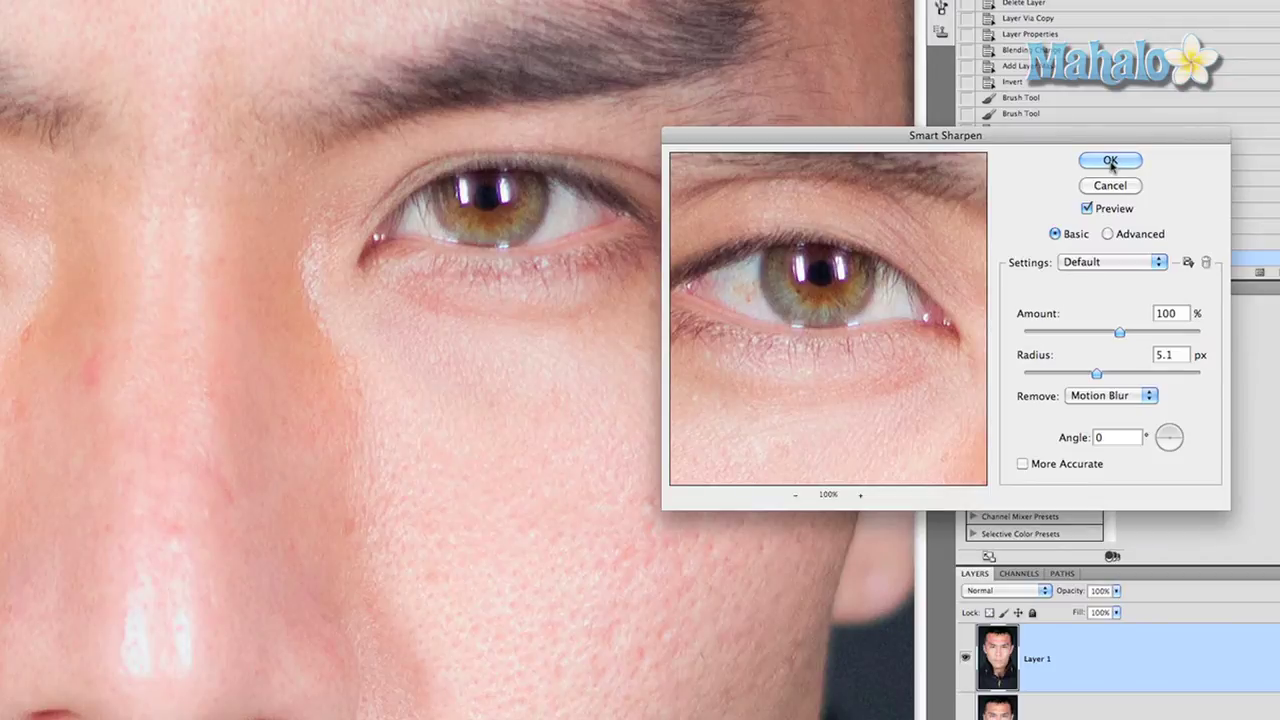
Step: Apply the Smart Sharpen, then give Layer 1 a layer mask inverted to black
click(1110, 161)
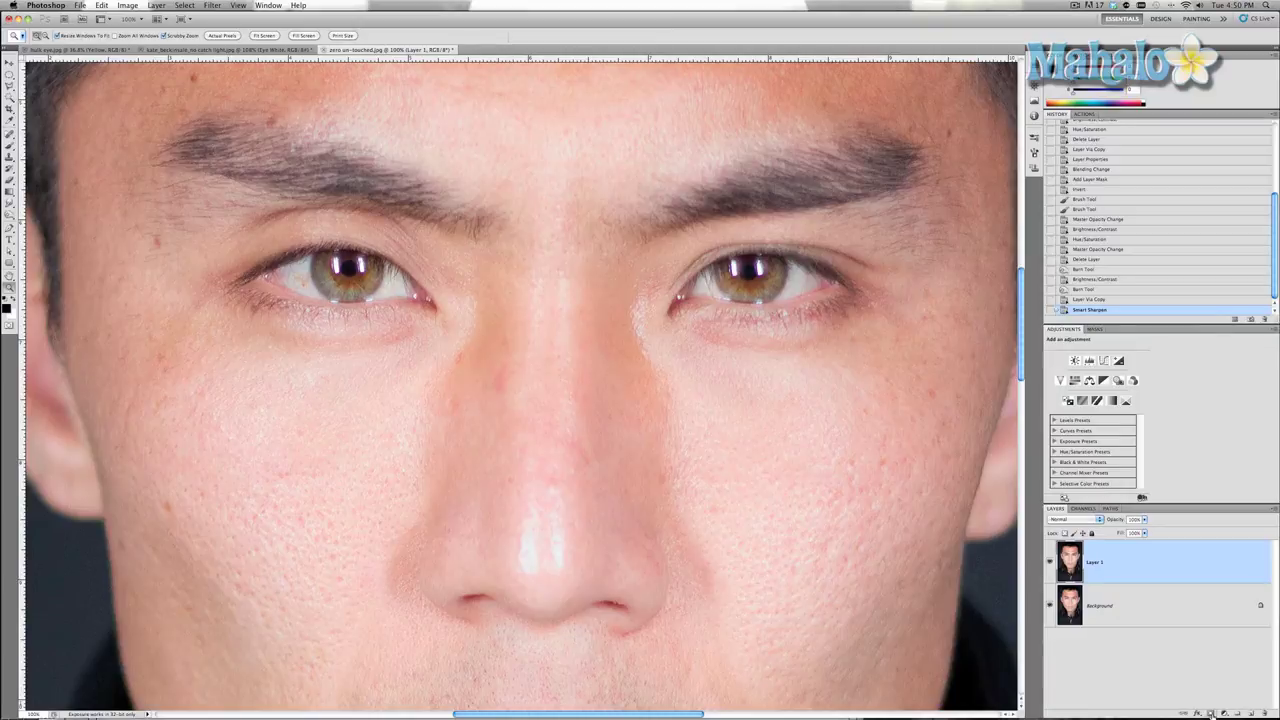
click(1210, 713)
key(super+i)
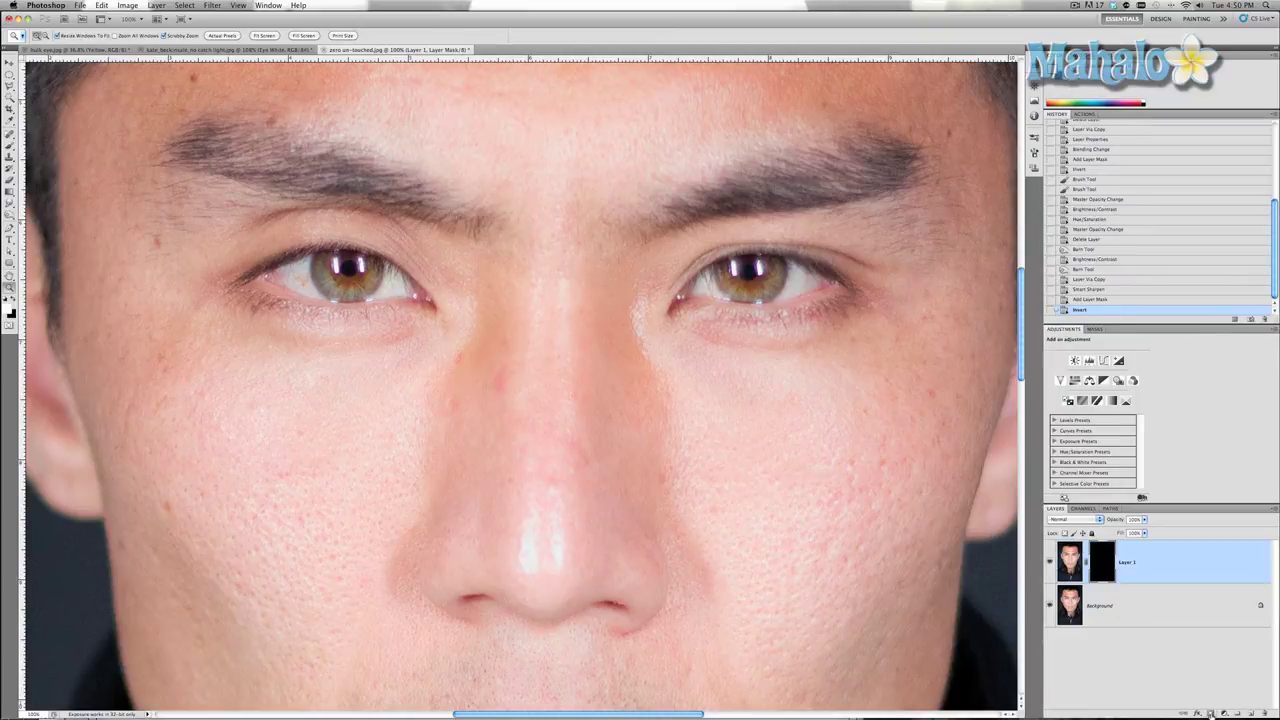
key(b)
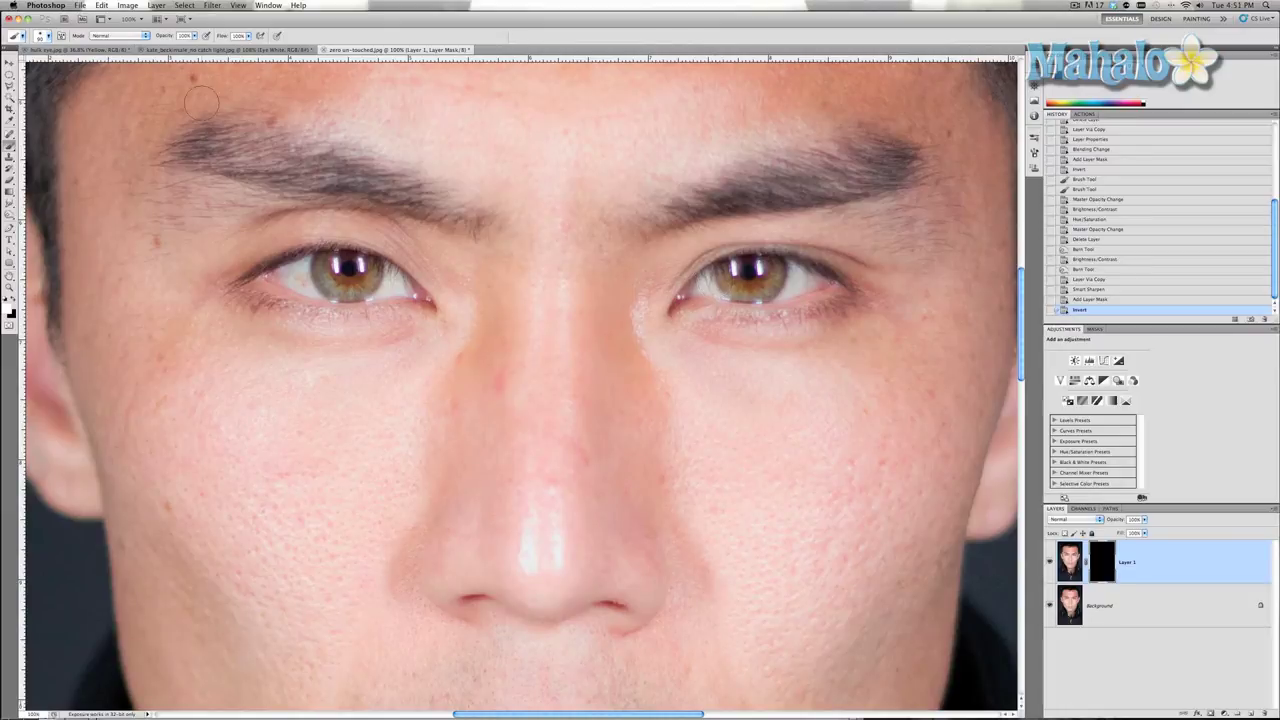
Step: Paint white on Layer 1's mask over both eyes to reveal the sharpening
drag(712, 288, 724, 286)
drag(752, 281, 728, 276)
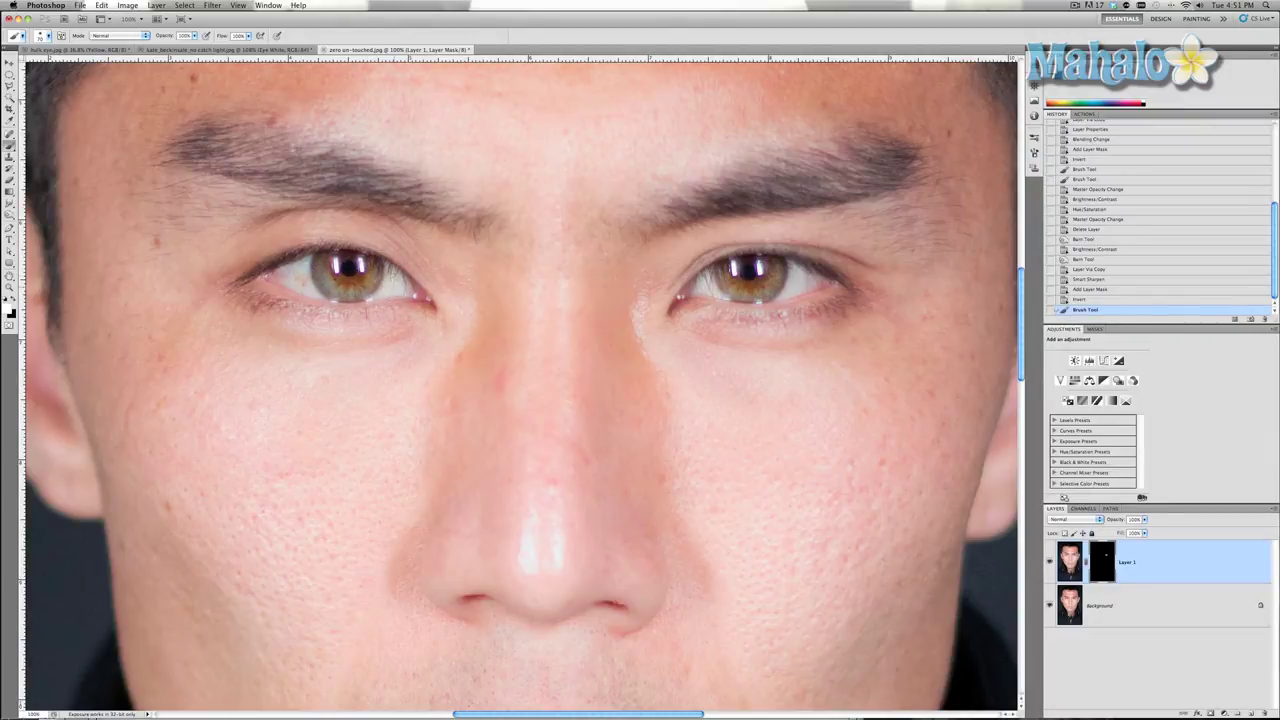
drag(300, 282, 400, 286)
scroll(515, 300, up, 1)
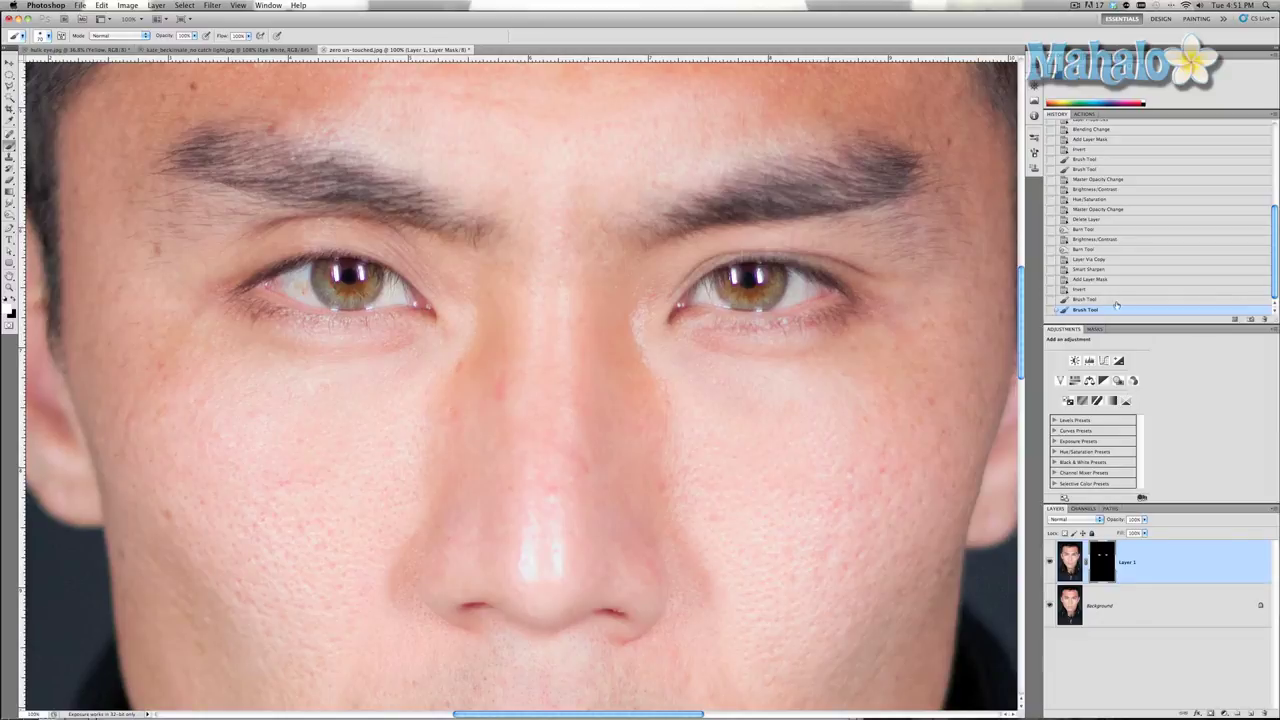
Step: Toggle Layer 1 off and on to compare, then fit the portrait on screen
click(1049, 563)
click(1049, 563)
key(super+0)
click(1049, 563)
click(1049, 563)
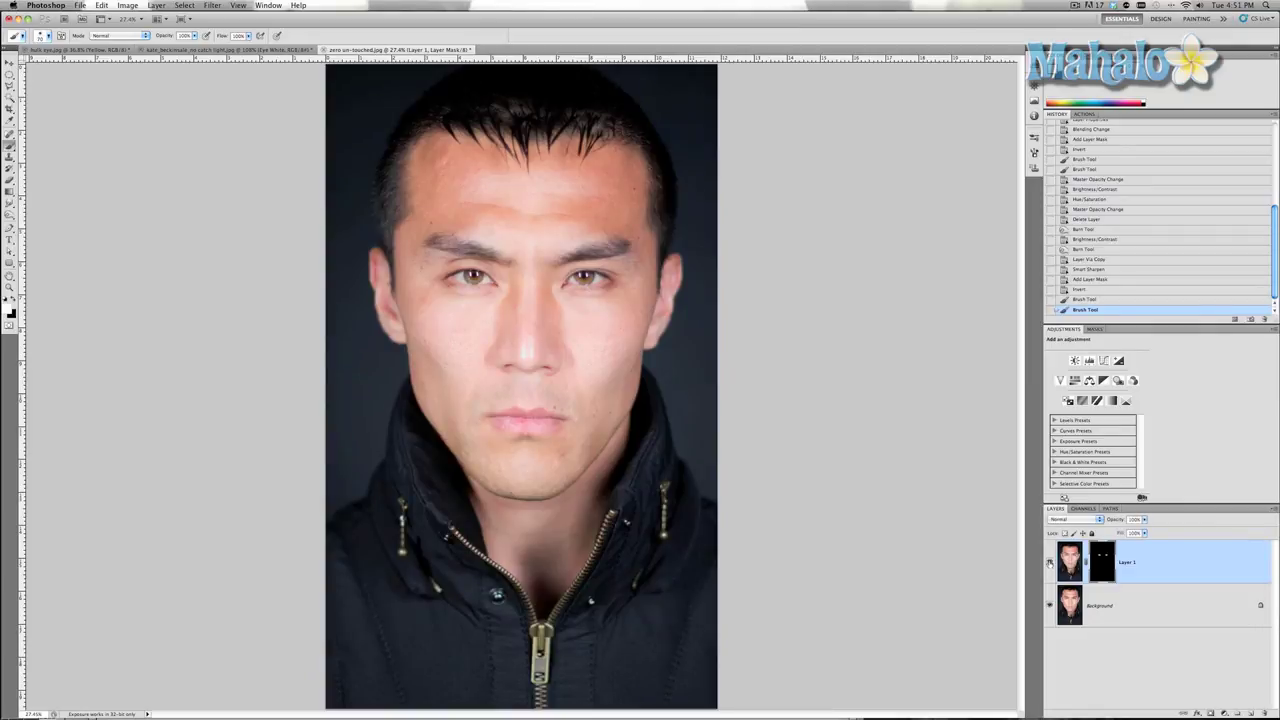